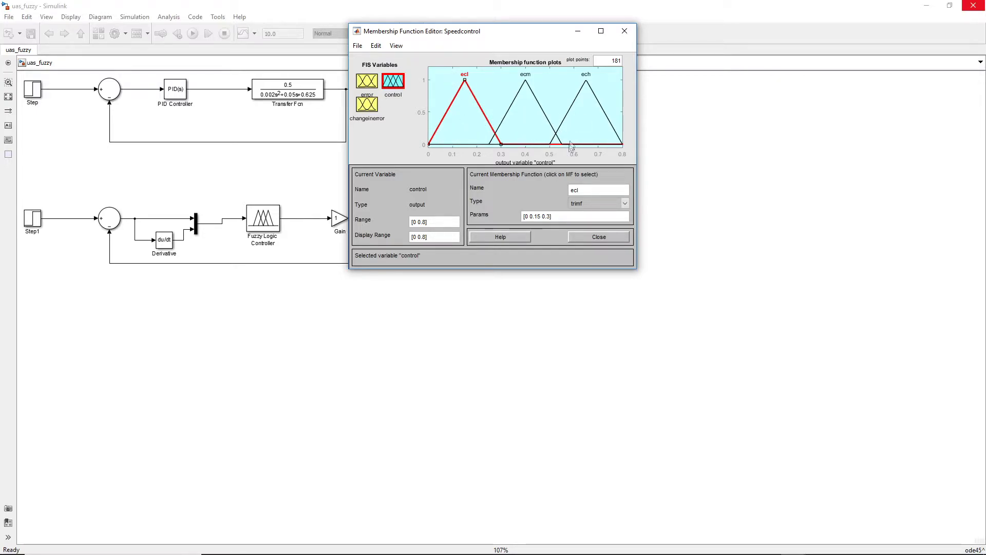
- Review the membership functions of the error, changeinerror and control variables in the Speedcontrol fuzzy system
left_click(370, 85)
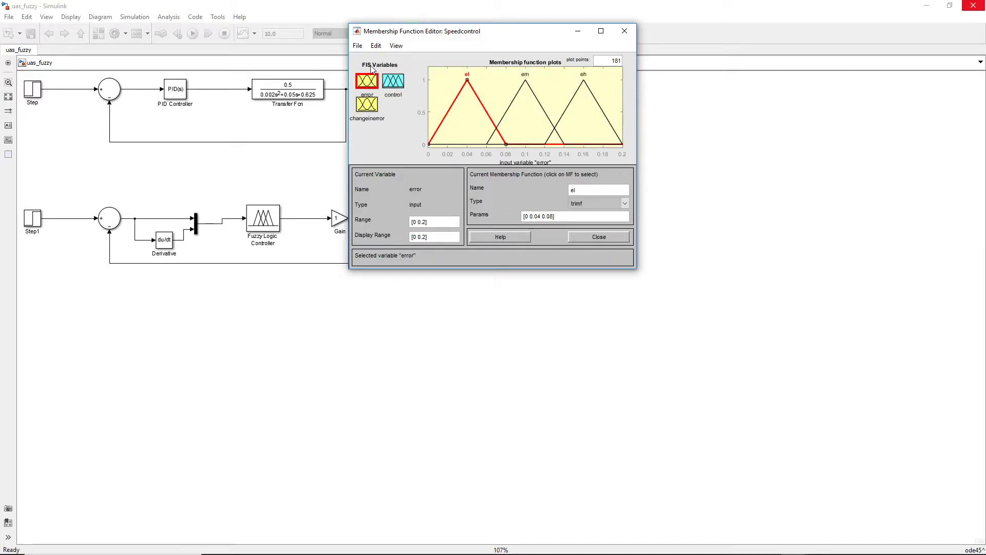
left_click(366, 106)
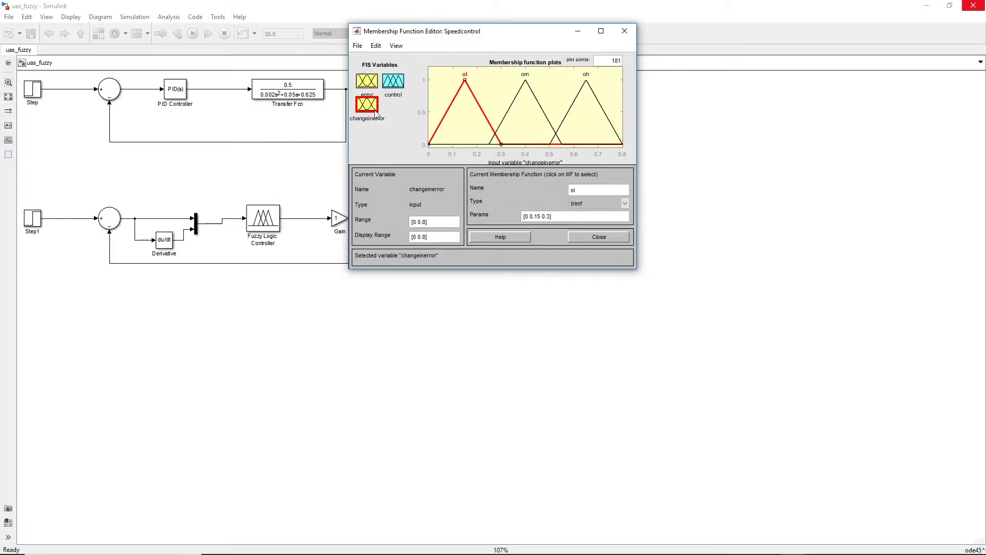
left_click(396, 87)
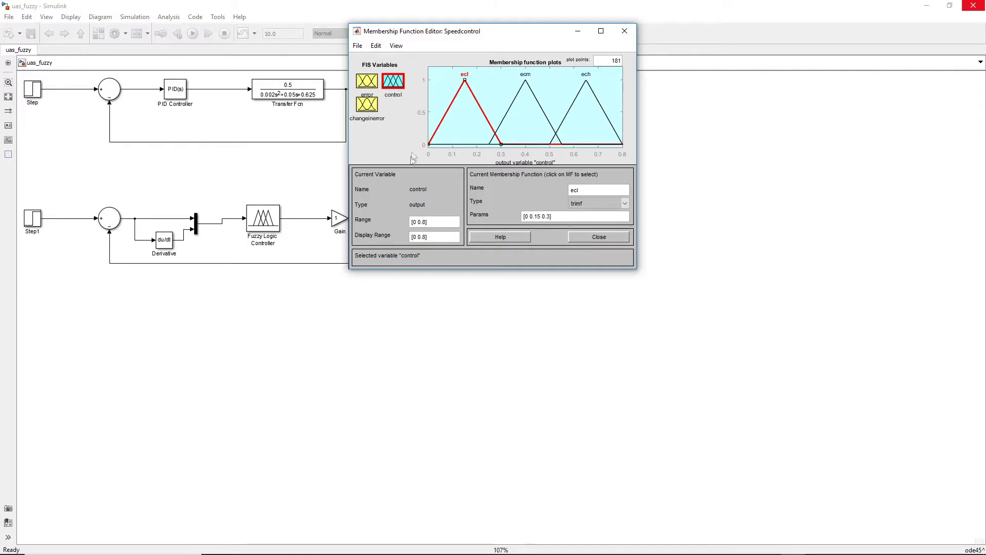
- Examine the Speedcontrol rule base in the Rule Editor and its graphical evaluation in the Rule Viewer
left_click(377, 51)
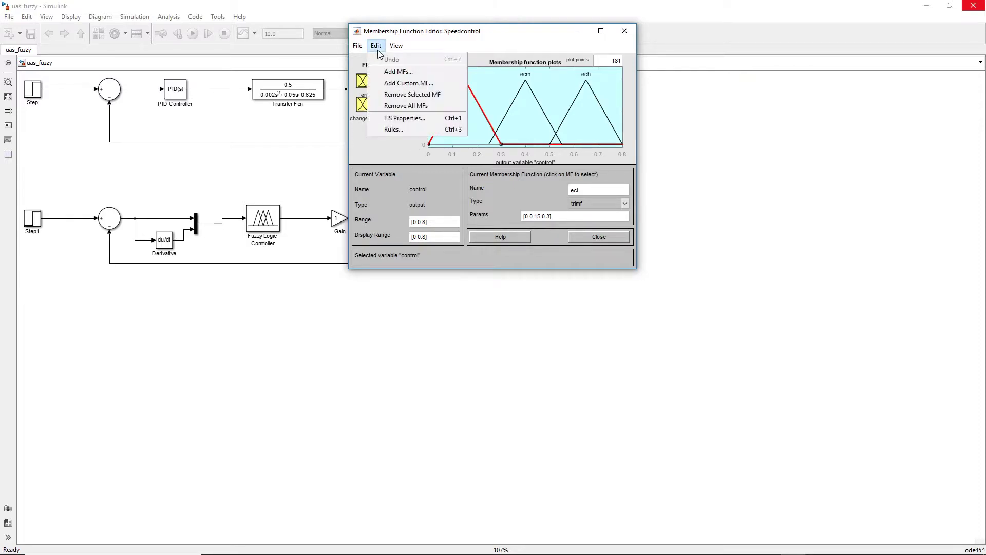
left_click(389, 129)
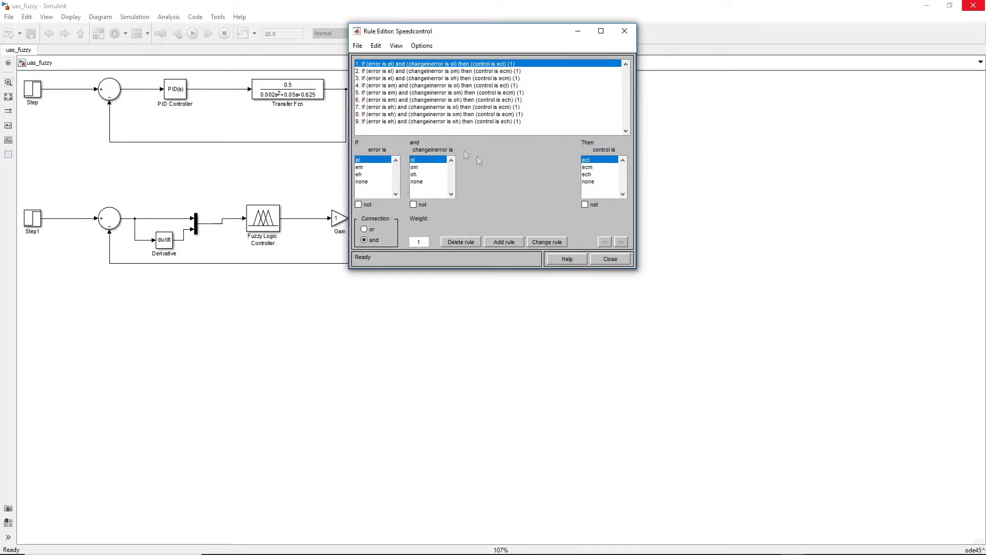
left_click(395, 46)
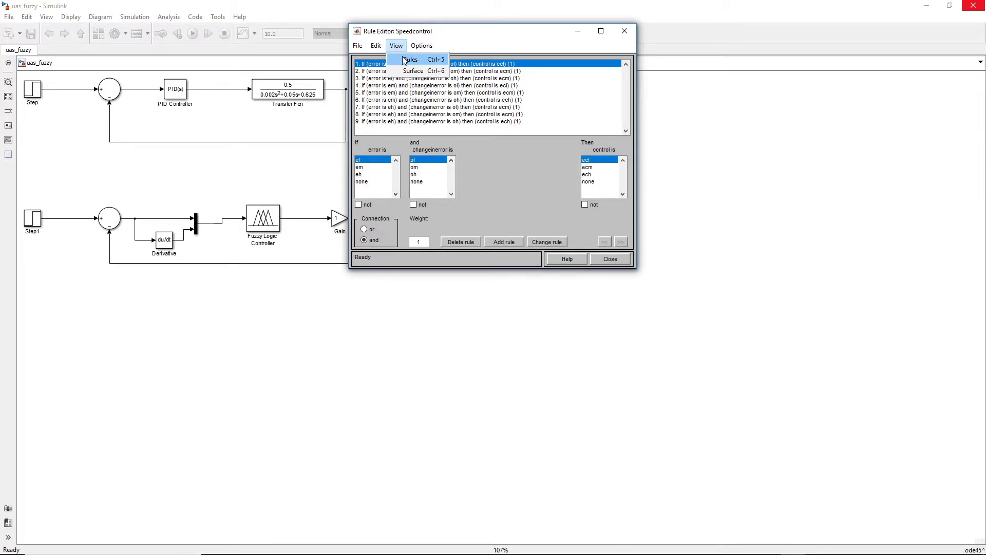
left_click(404, 60)
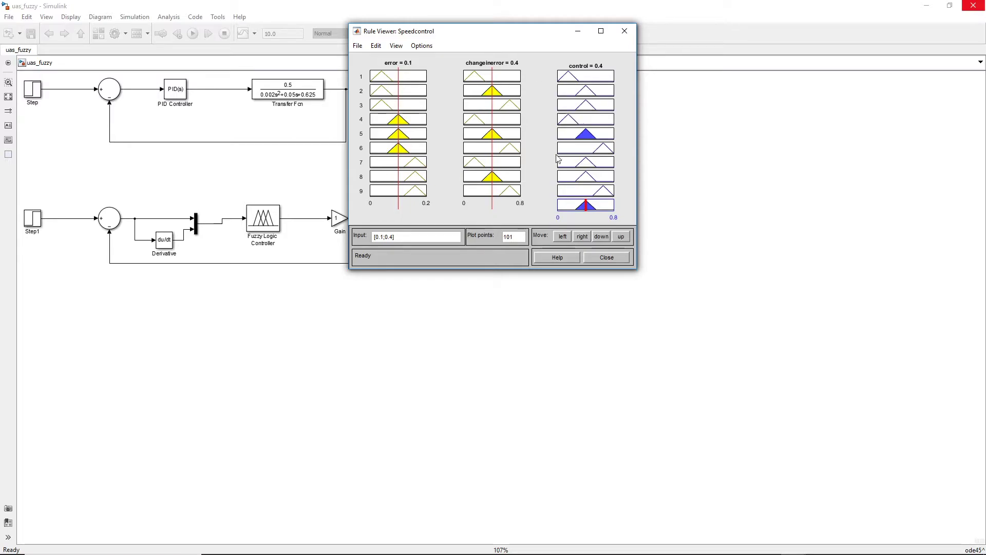
- Inspect the control surface over error and changeinerror, and dismiss the fuzzy editor windows to return to the model
left_click(400, 47)
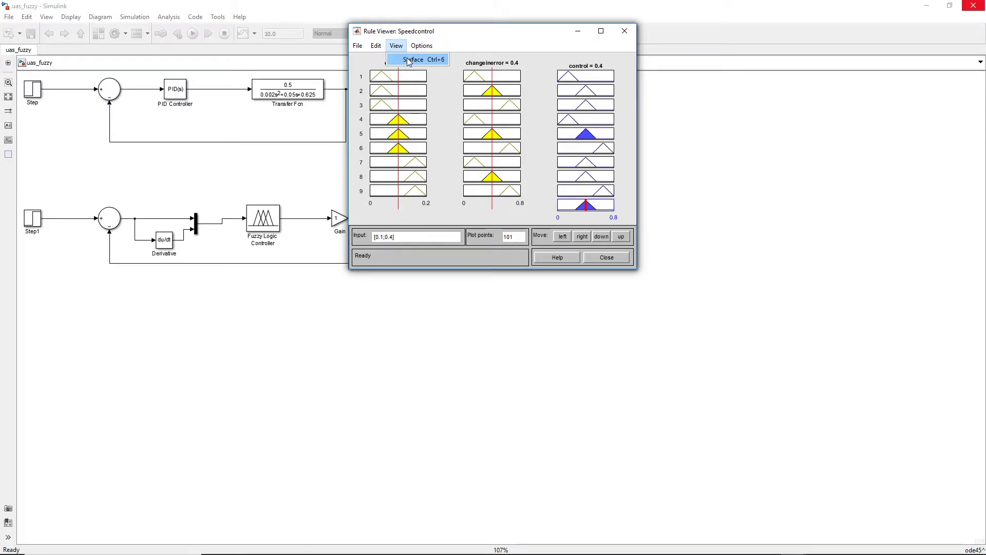
left_click(415, 60)
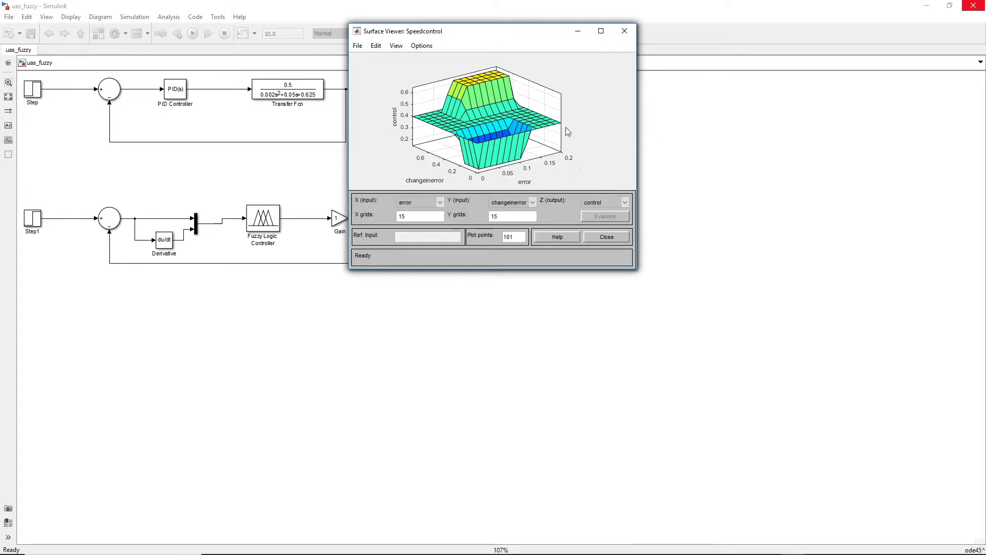
left_click(596, 235)
left_click(590, 257)
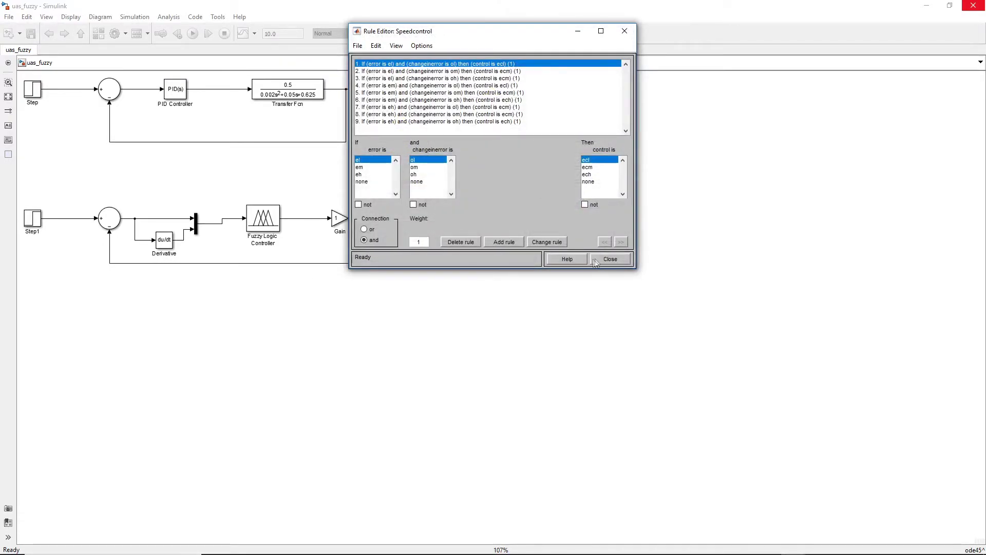
left_click(599, 258)
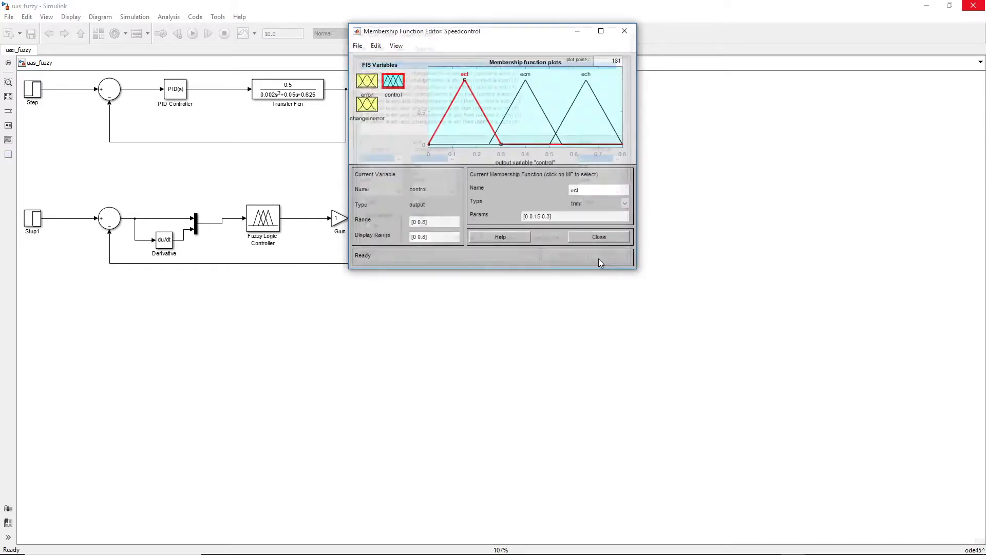
left_click(578, 31)
left_click(578, 31)
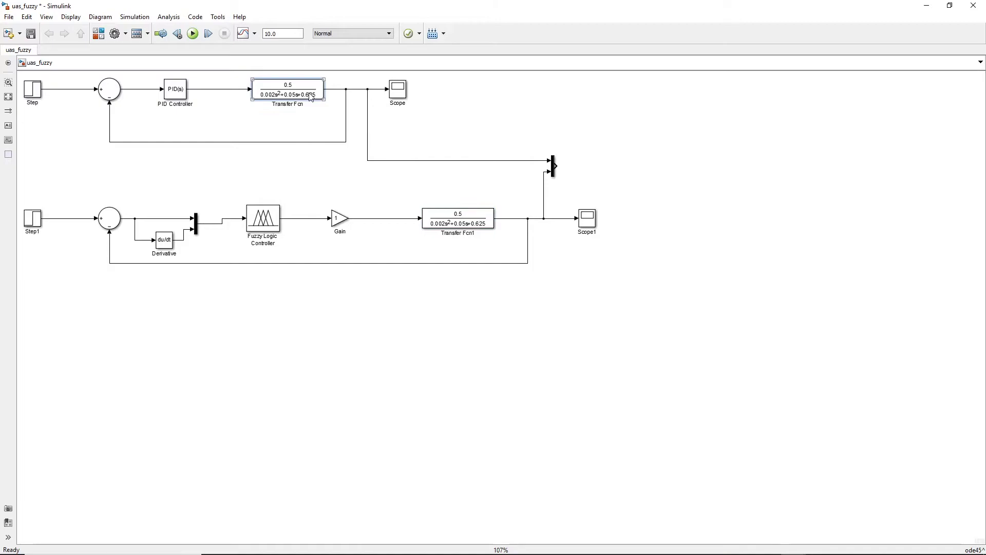
- Run the simulation and examine the PID loop's step response in Scope, autoscaled to fit the plot
left_click(193, 35)
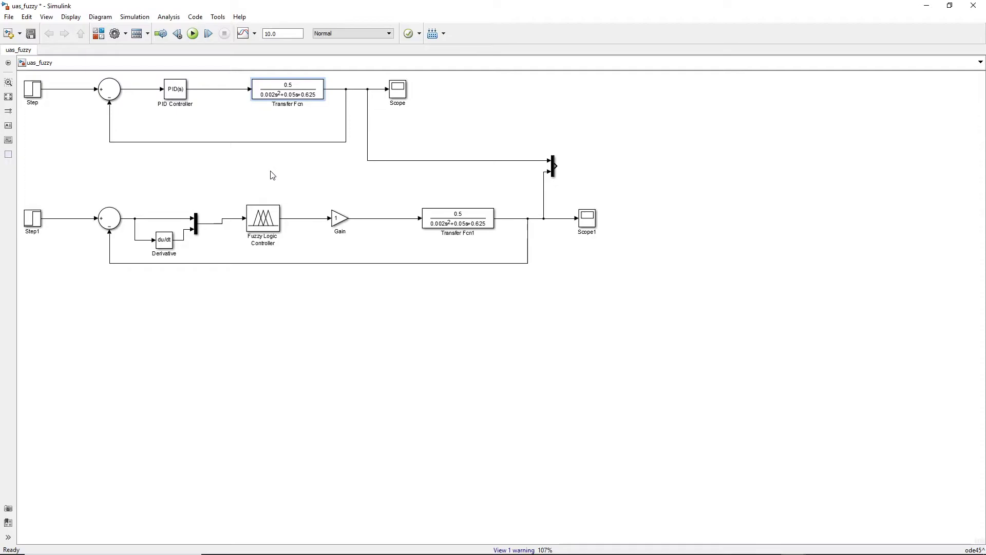
left_click(400, 99)
double_click(400, 99)
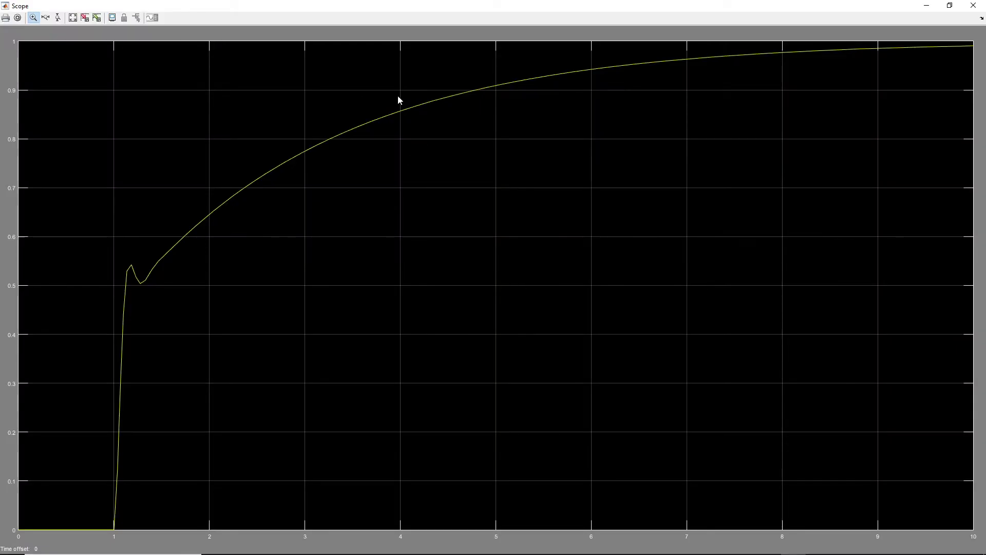
left_click(110, 20)
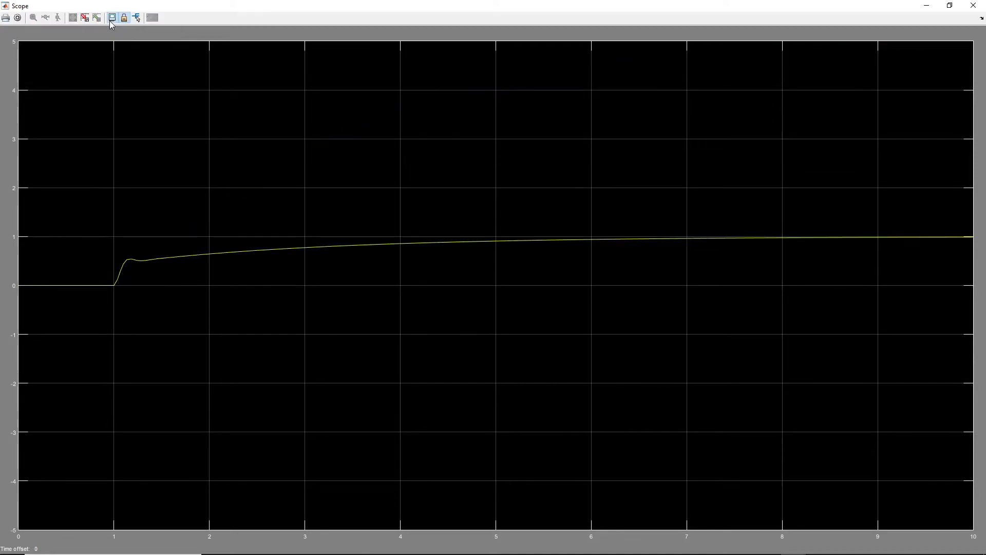
left_click(109, 20)
left_click(71, 19)
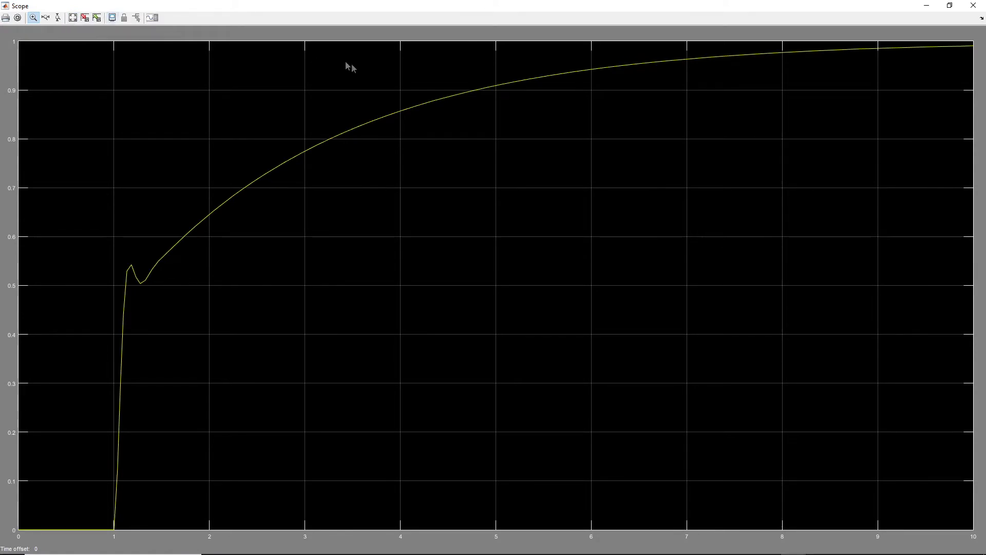
left_click(971, 7)
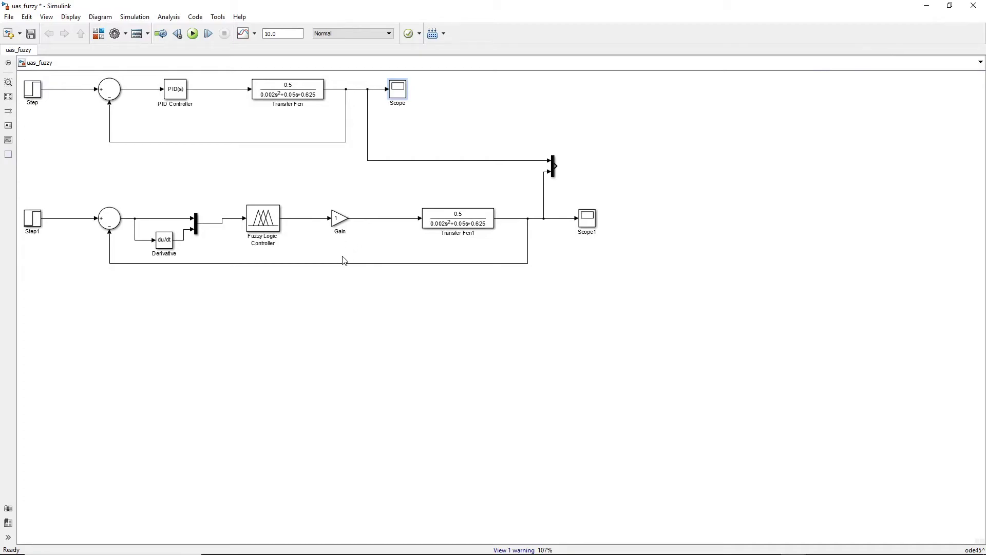
- Examine the fuzzy loop's step response in Scope1, autoscaled to fit the plot, and close the scope
left_click(446, 225)
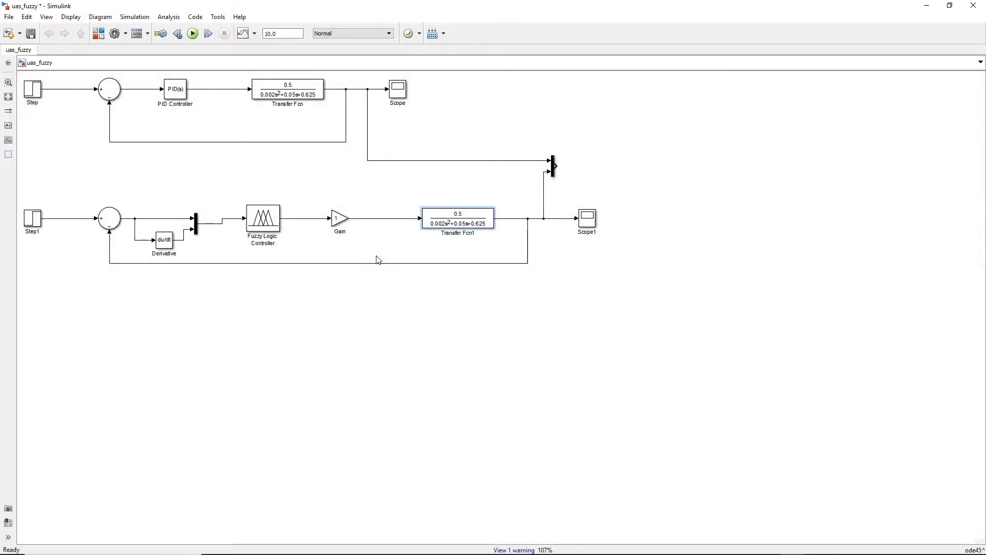
double_click(589, 222)
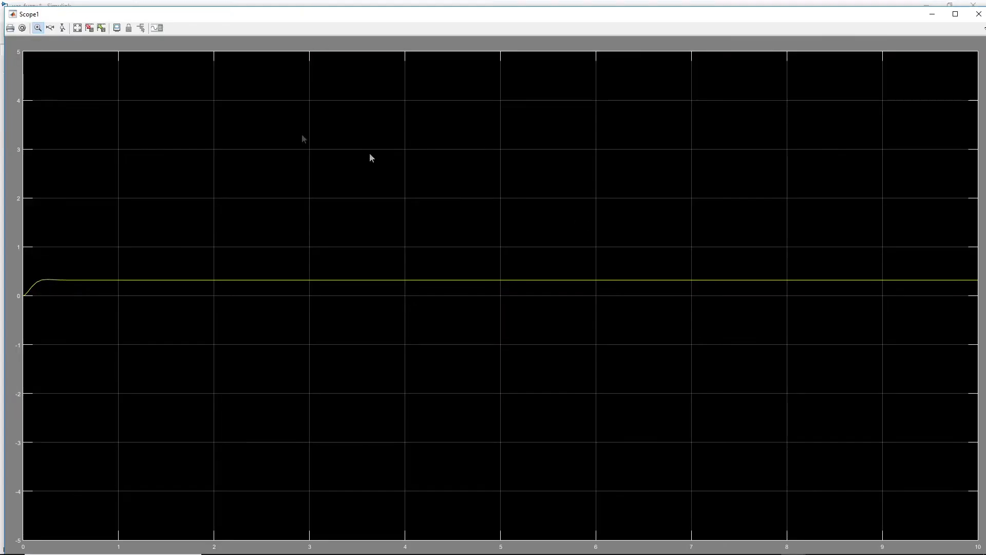
left_click(77, 29)
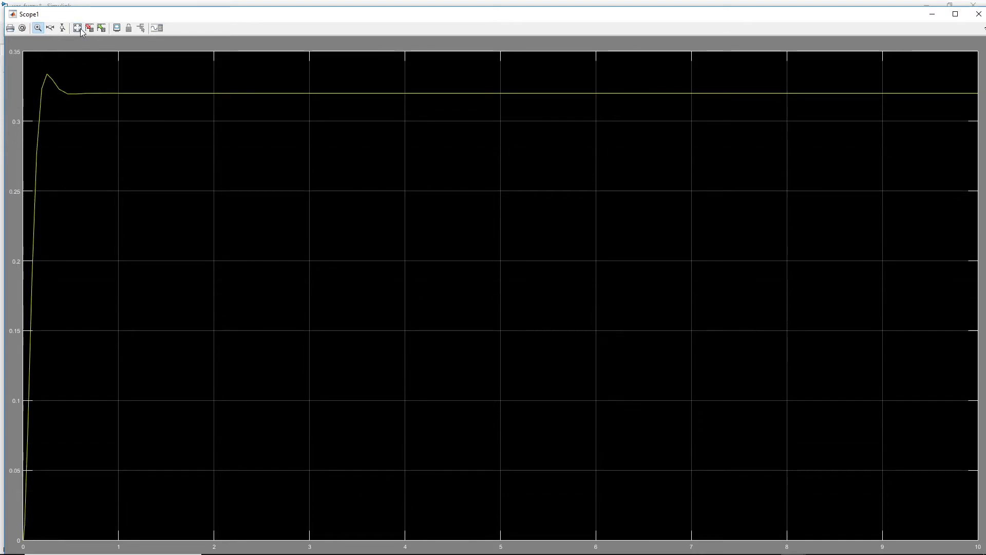
left_click(117, 29)
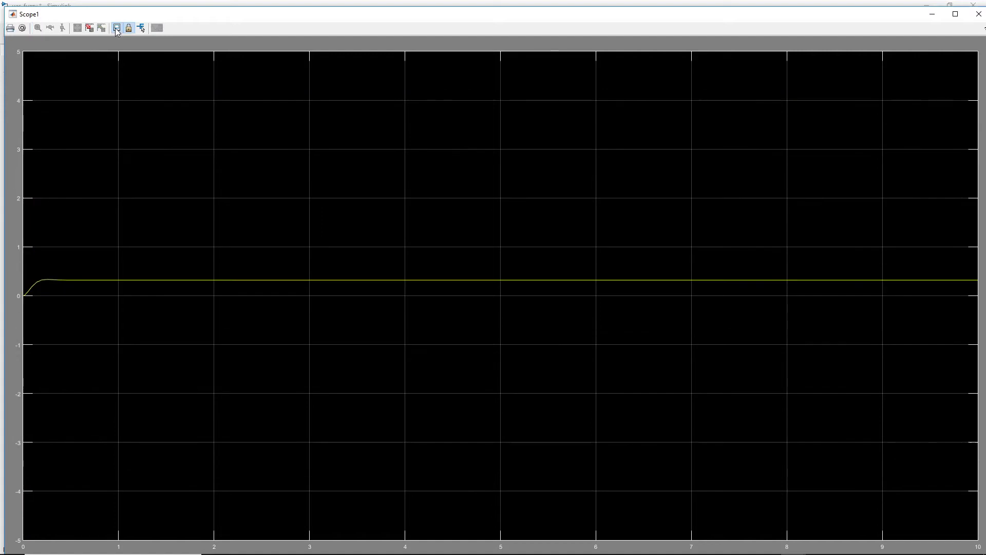
left_click(113, 29)
left_click(82, 30)
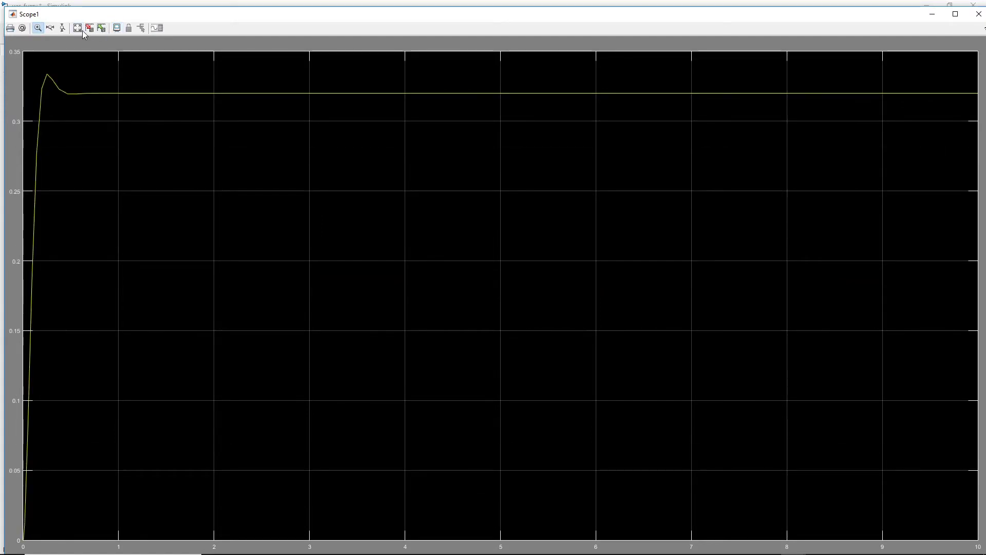
left_click(979, 14)
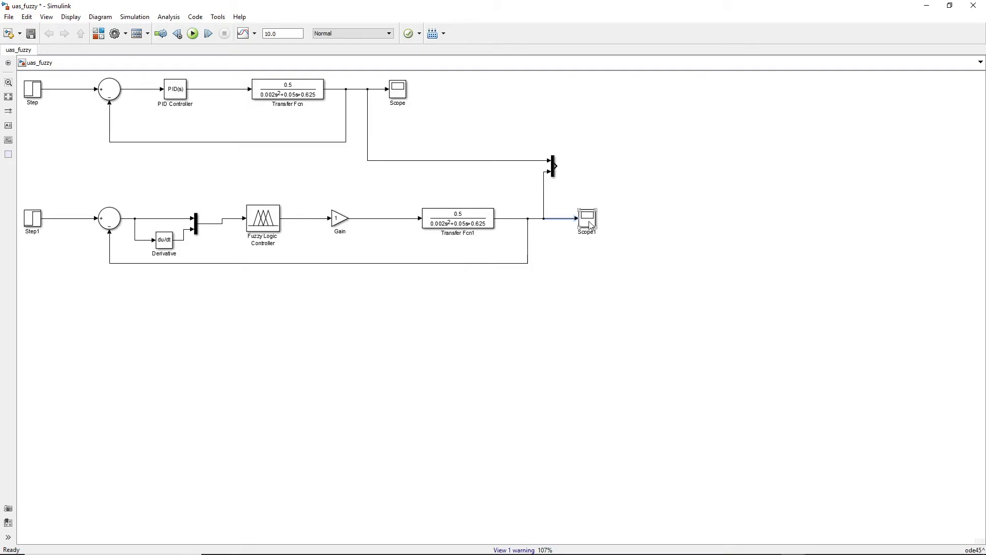
- Replace Scope1's direct Transfer Fcn1 input with the output of the Mux combining both loops, and rerun the simulation
key("Delete")
left_click_drag(566, 163, 575, 220)
left_click(193, 34)
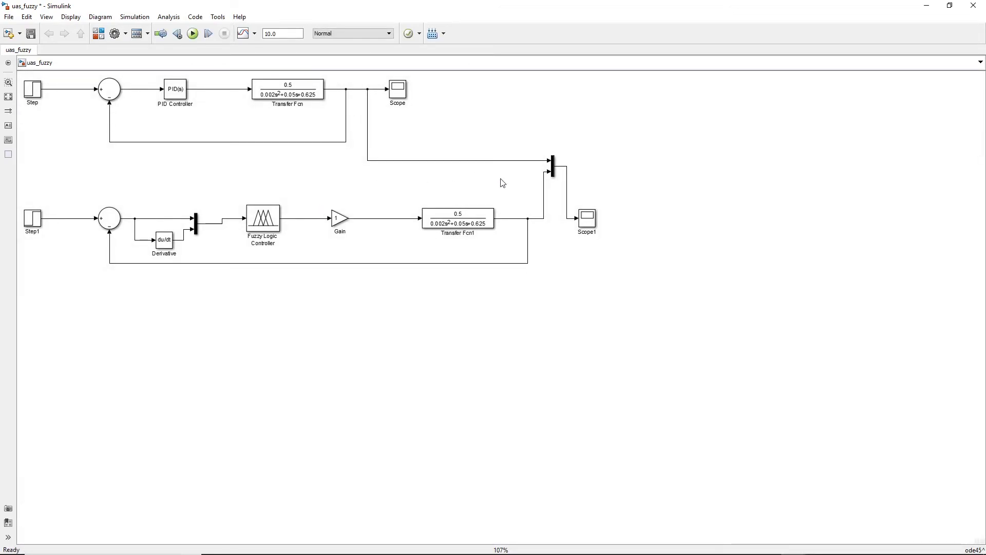
- Compare the PID and fuzzy responses together in Scope1 with the axes autoscaled, and close the scope
double_click(586, 217)
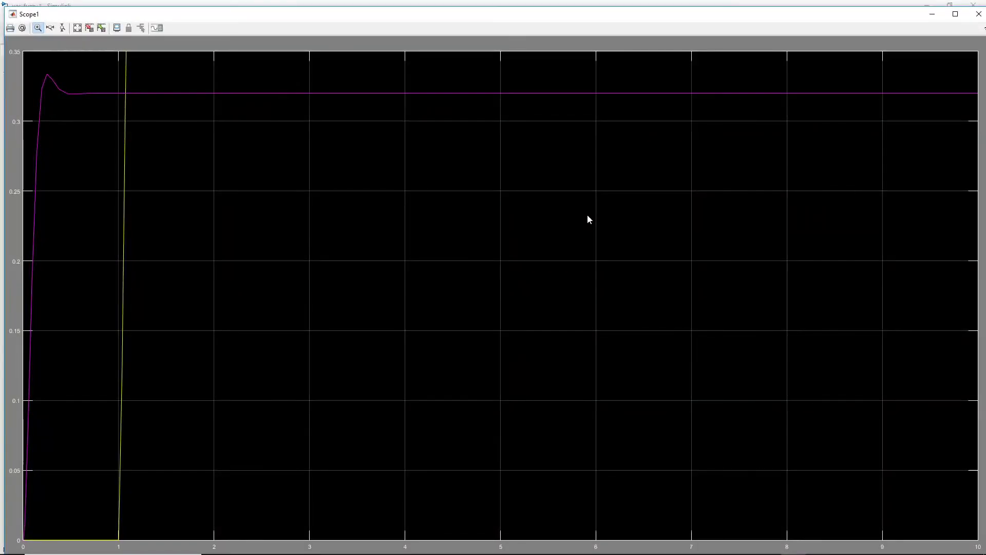
left_click(117, 29)
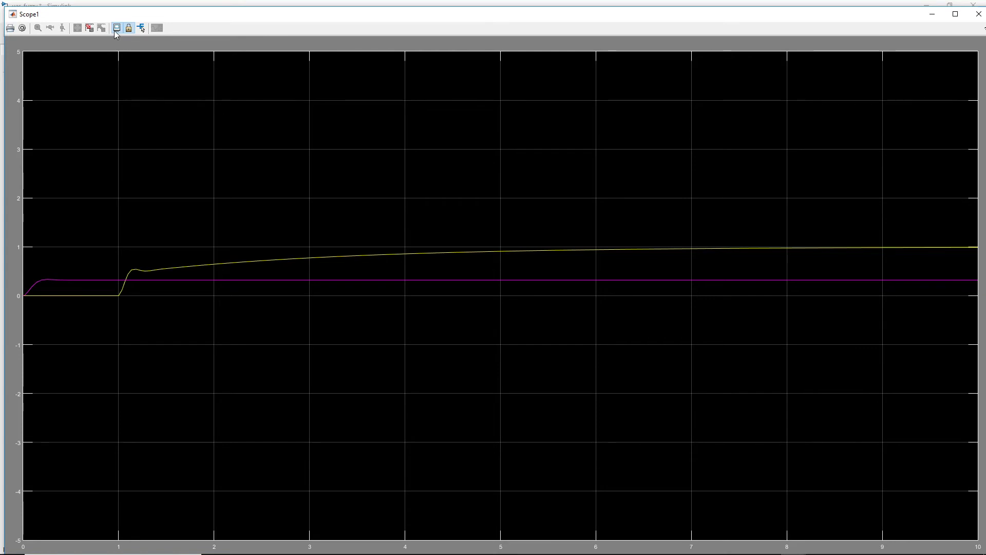
left_click(79, 29)
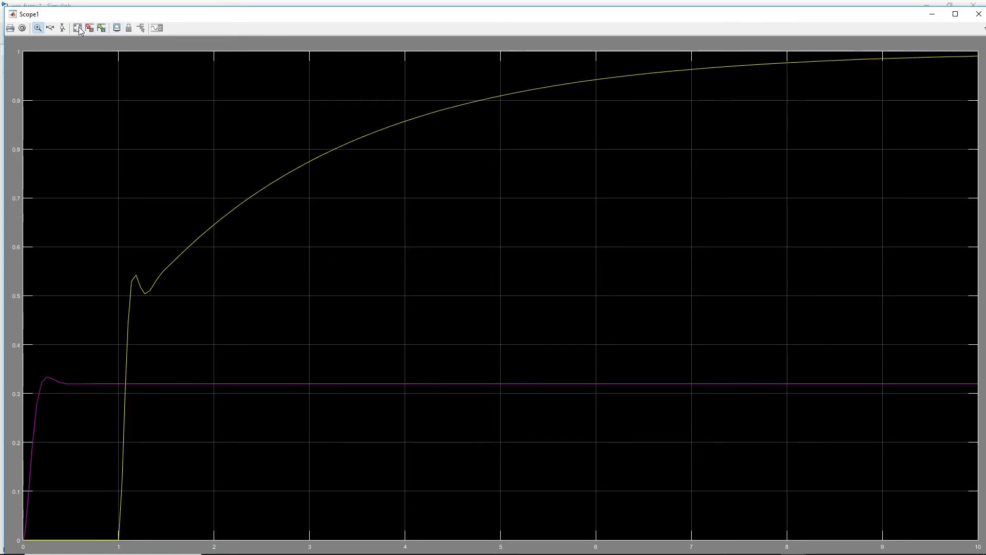
left_click(118, 28)
left_click(116, 28)
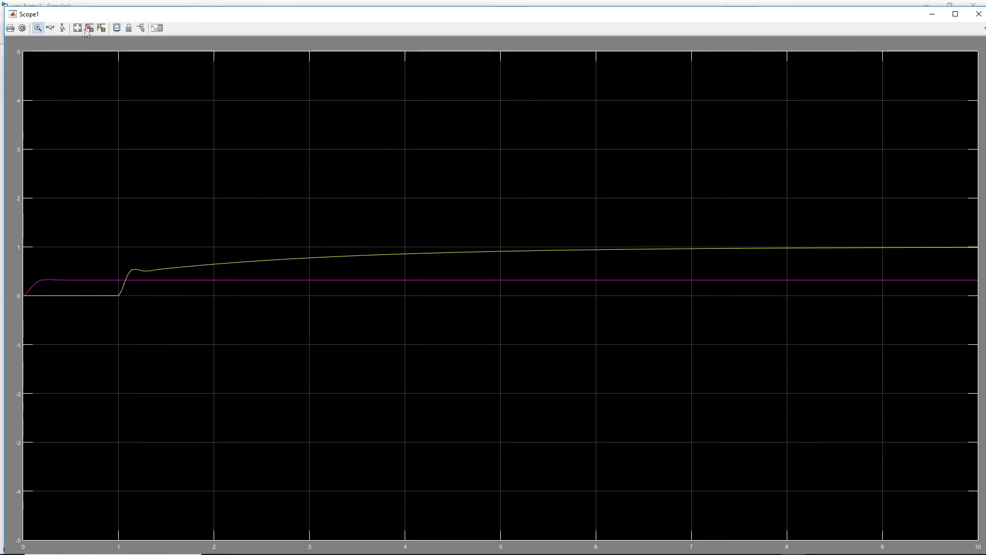
left_click(75, 29)
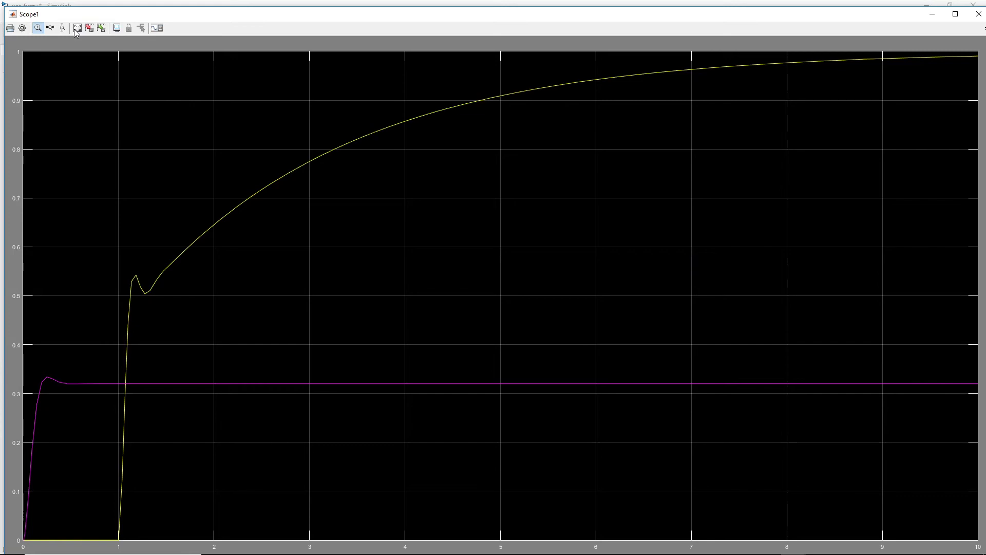
left_click(972, 19)
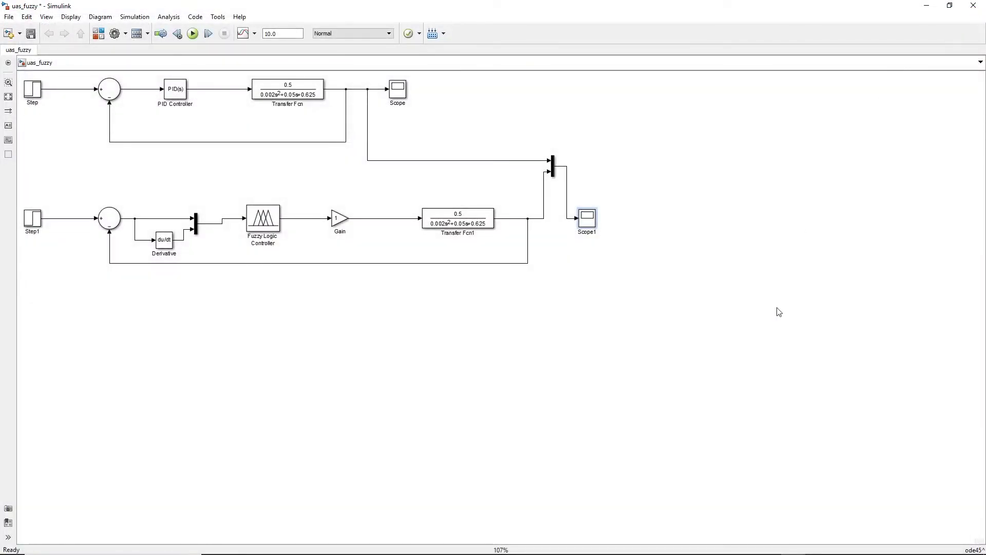